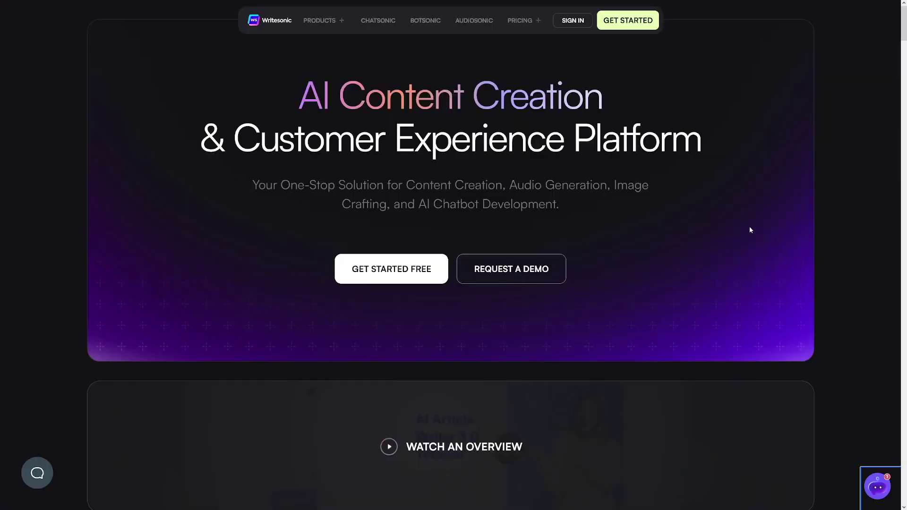
Start the free Writesonic sign-up and highlight the 10,000 free words offer
scroll(750, 231, "down", 10)
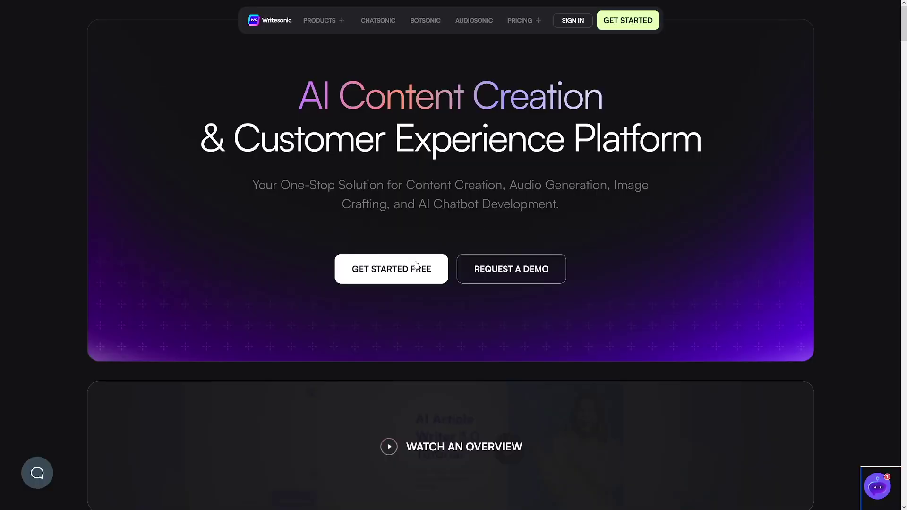
left_click(396, 277)
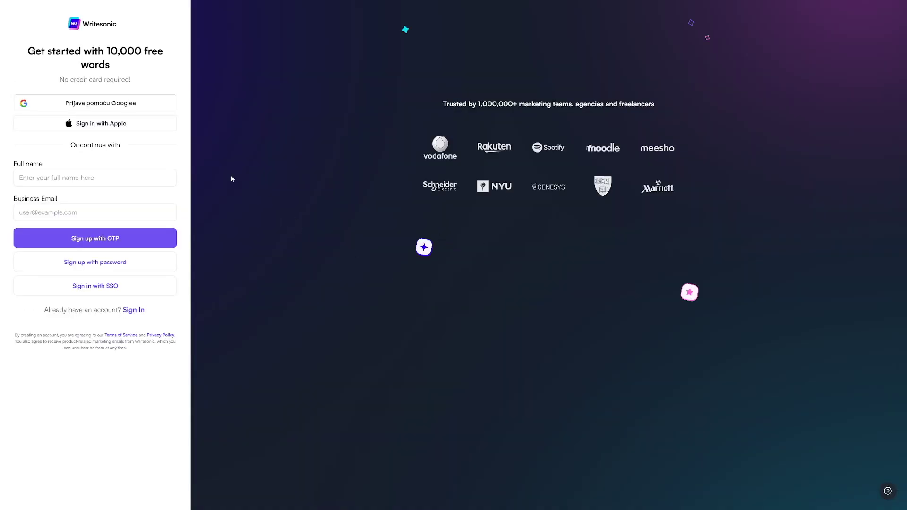
left_click_drag(106, 51, 161, 53)
left_click_drag(379, 124, 296, 153)
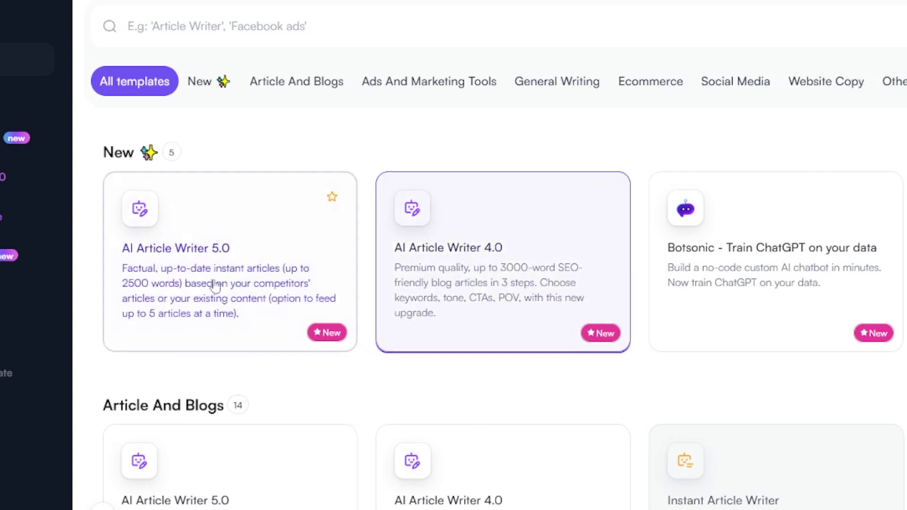
left_click(263, 285)
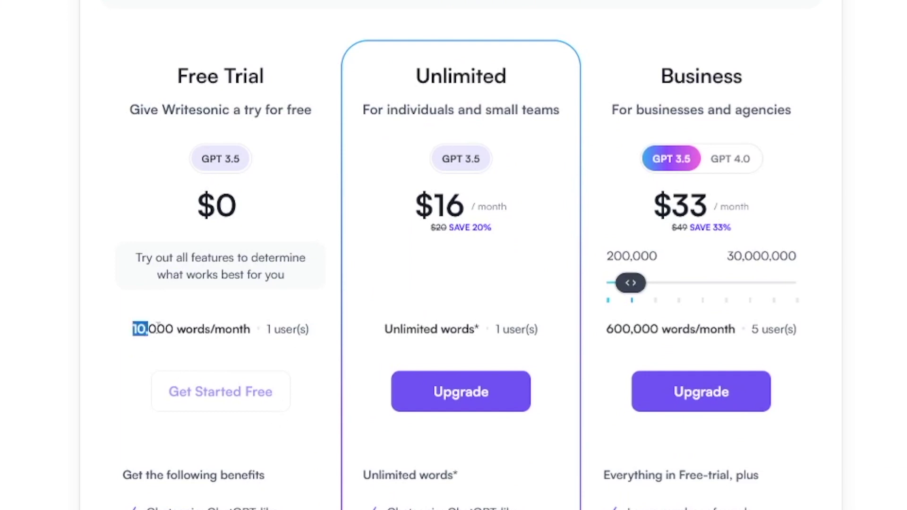
left_click(254, 334)
left_click_drag(415, 205, 503, 209)
left_click(502, 210)
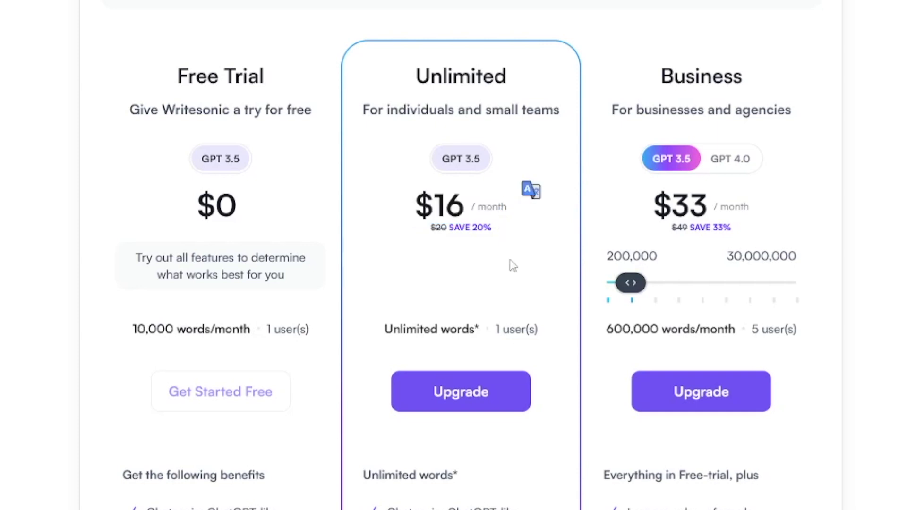
left_click_drag(387, 326, 489, 338)
left_click(489, 338)
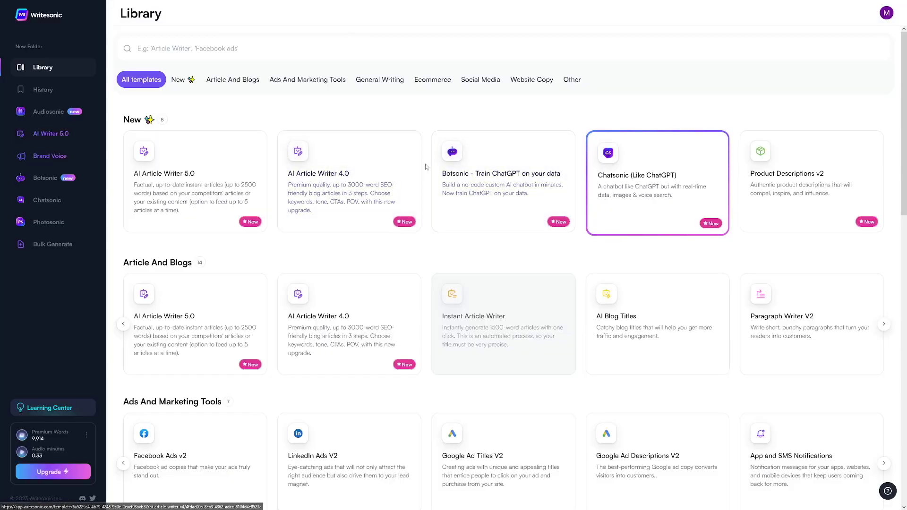
scroll(425, 170, "down", 4)
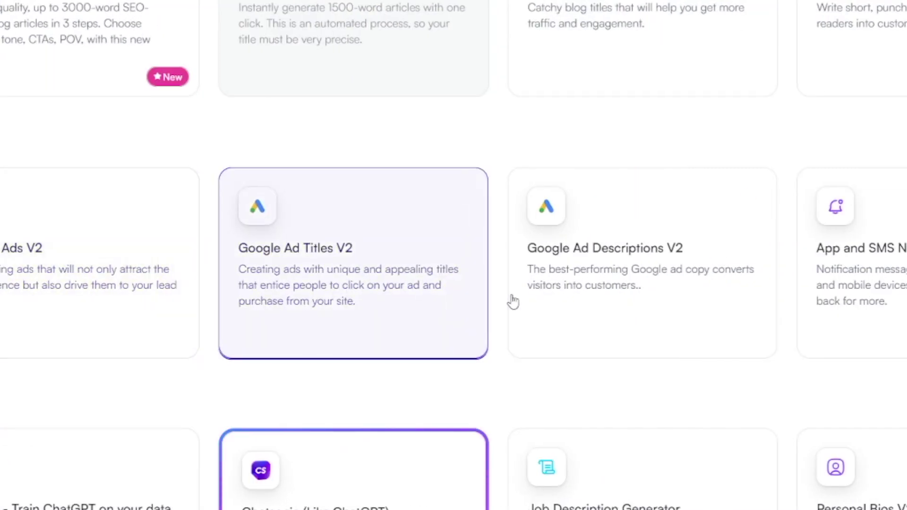
scroll(584, 279, "down", 3)
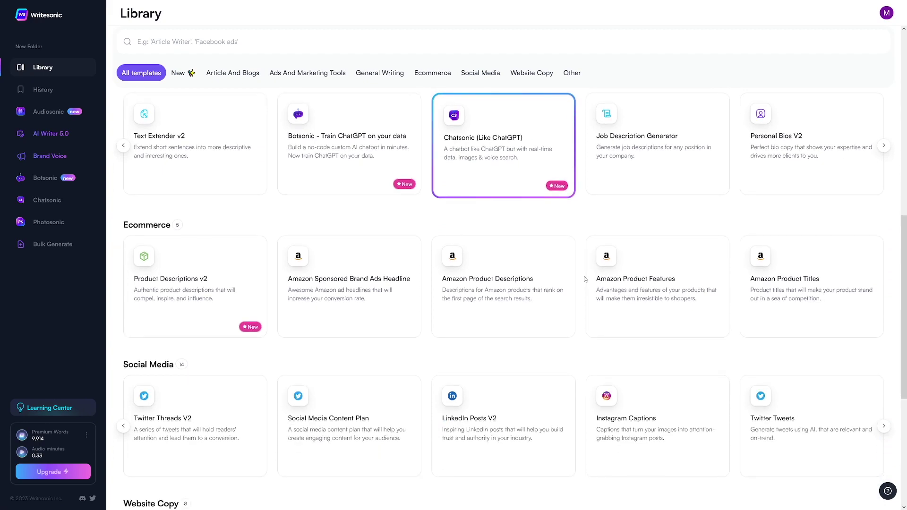
scroll(584, 279, "down", 1)
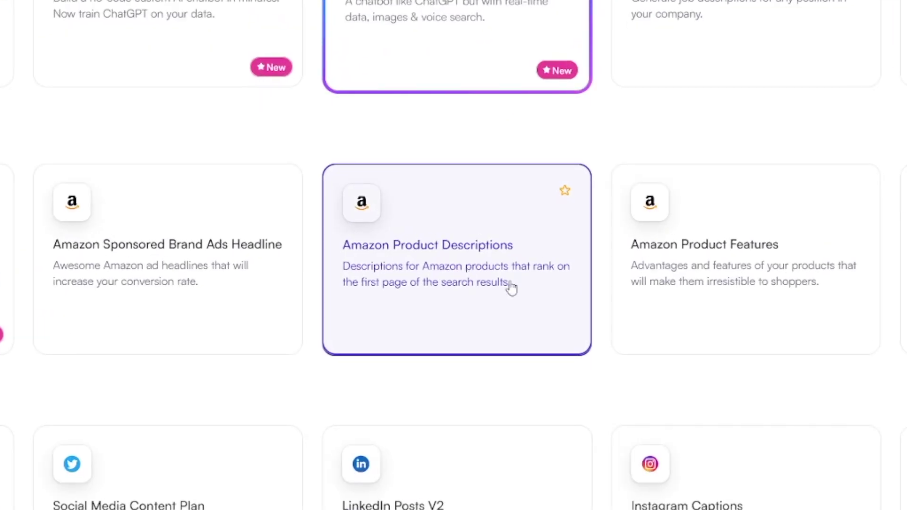
scroll(566, 298, "down", 3)
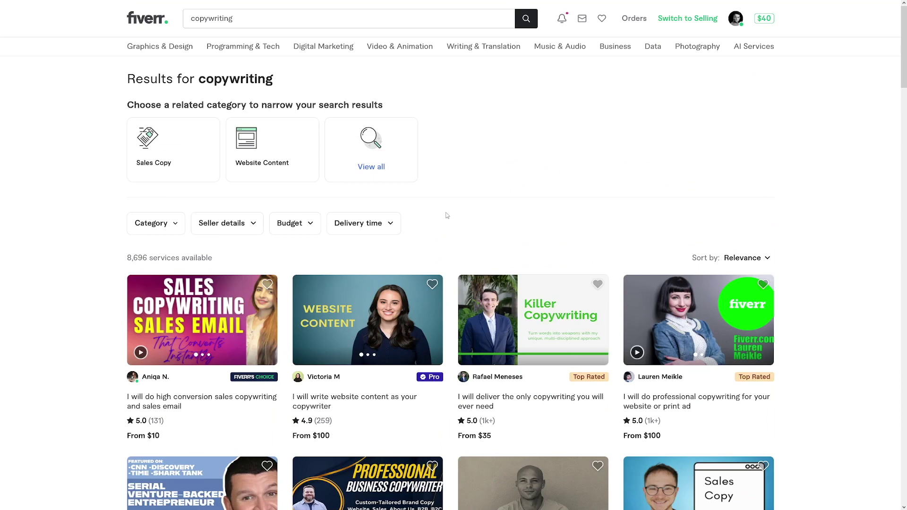
Scroll the Fiverr gig to its Basic package of 150 words for $260
scroll(446, 216, "down", 6)
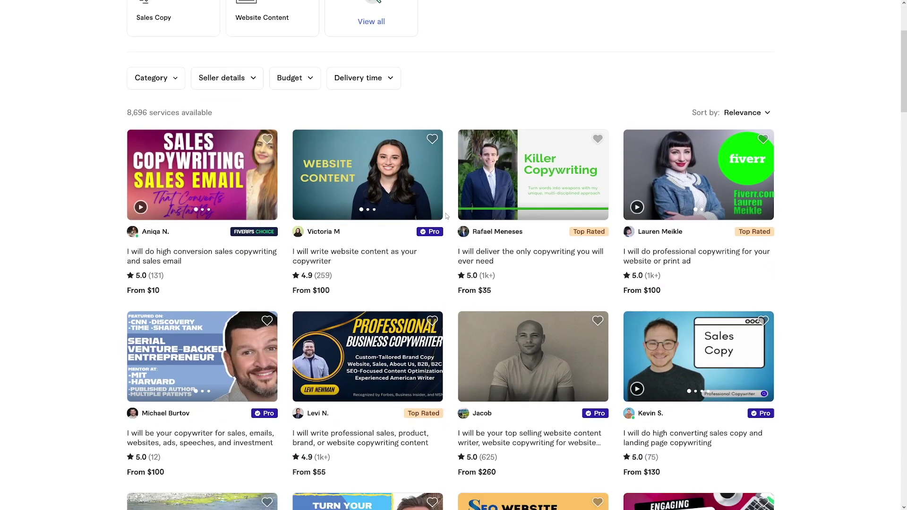
scroll(446, 217, "down", 3)
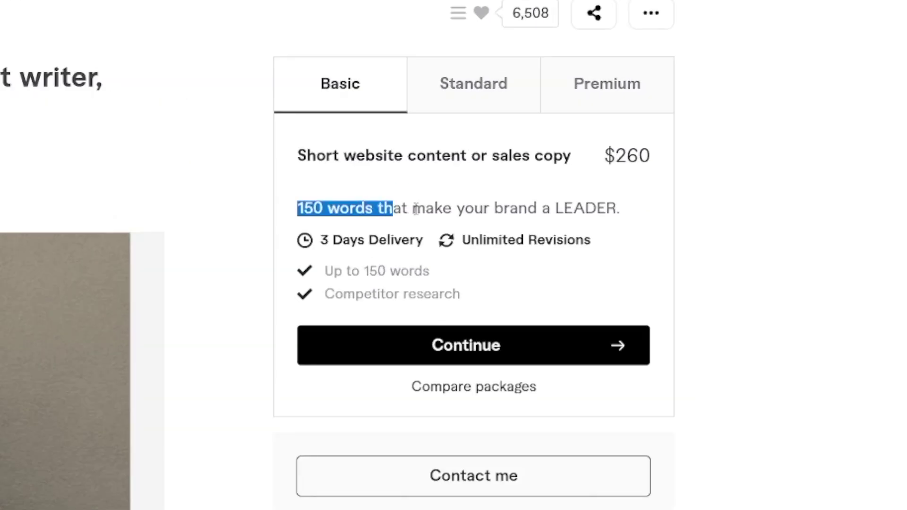
left_click_drag(422, 209, 423, 209)
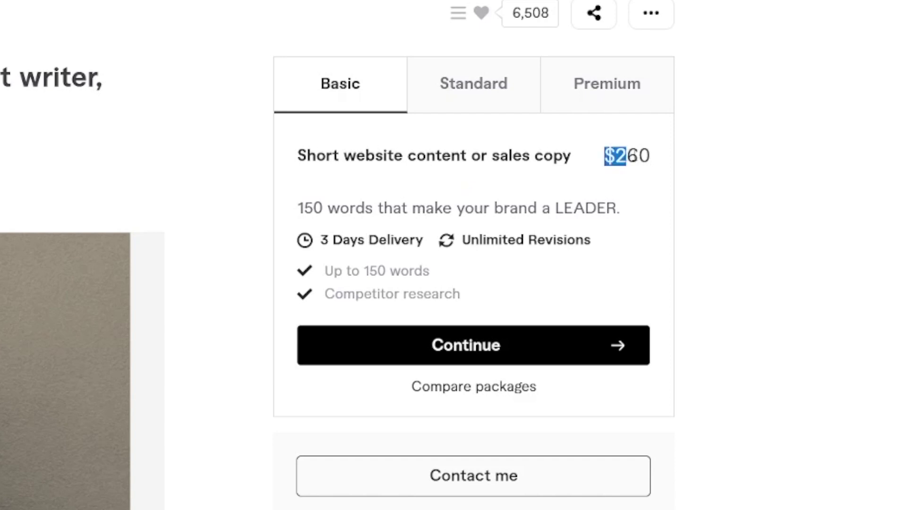
left_click(655, 161)
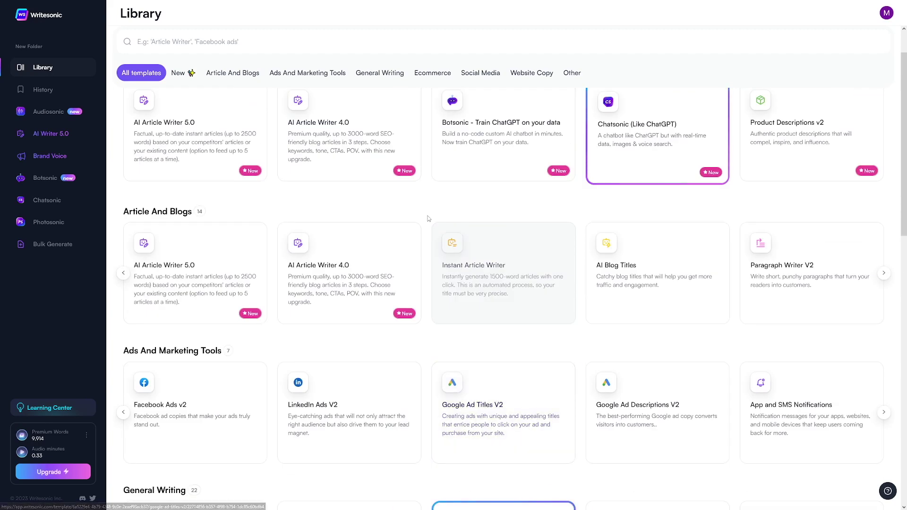
Open Paragraph Writer V2 and enter the topic 'How eating healthy can prolong your life'
scroll(429, 219, "down", 1)
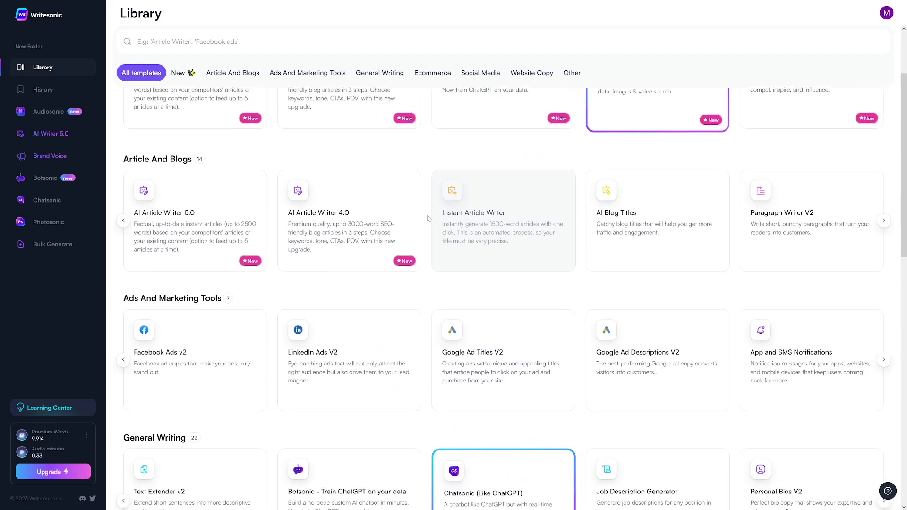
left_click(790, 228)
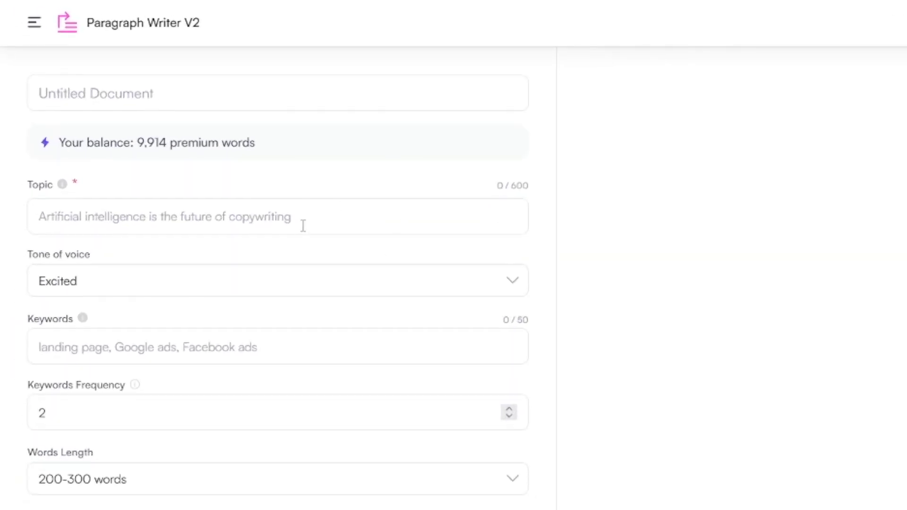
left_click(274, 227)
type("How")
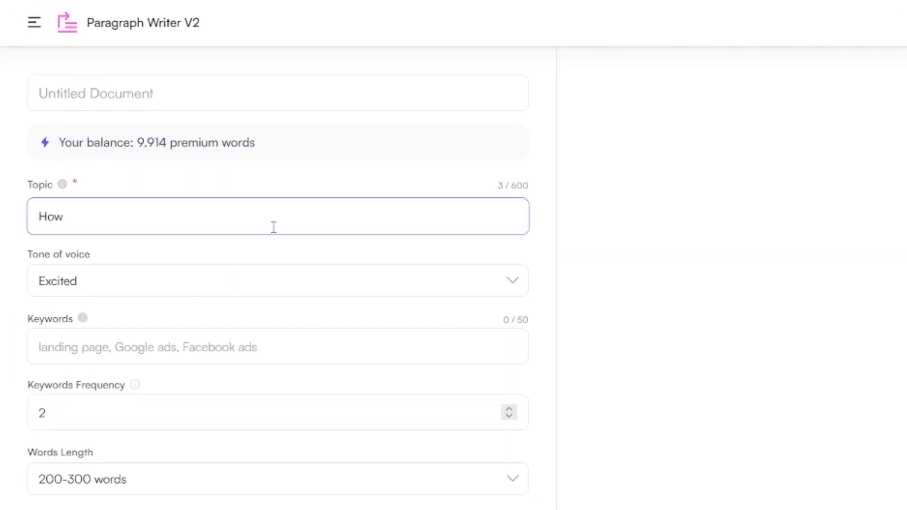
type(" eating healthy can pr")
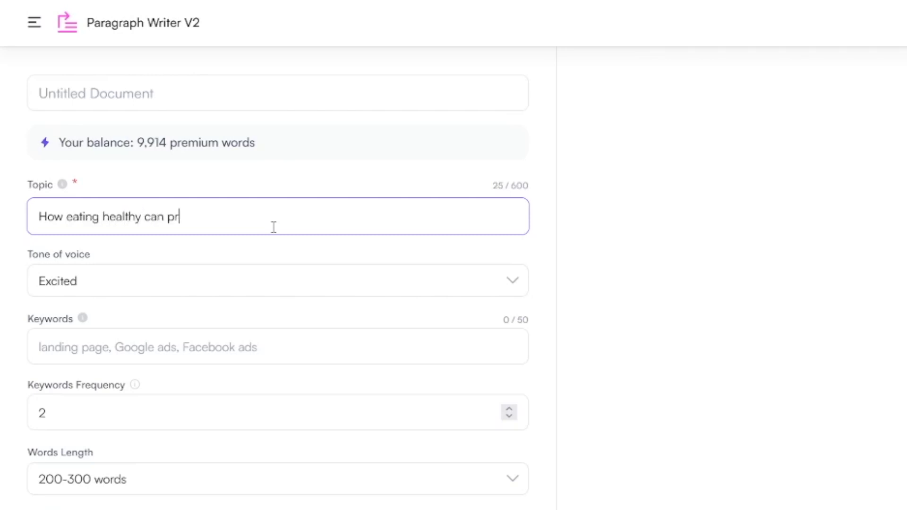
type("olong your life")
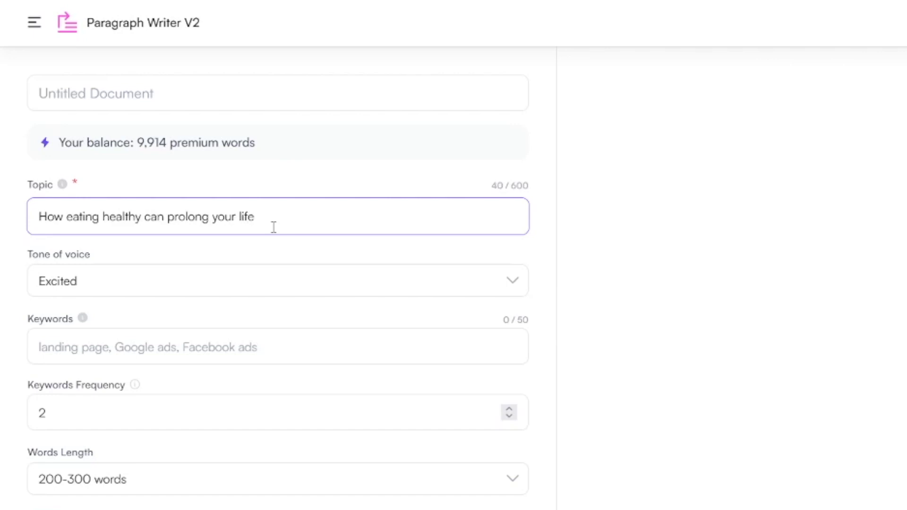
Set the tone of voice to Engaging
left_click(118, 282)
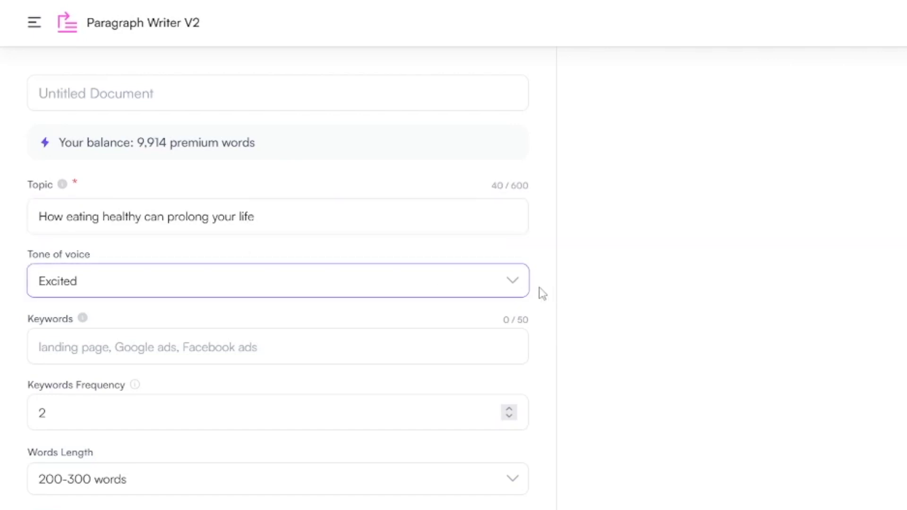
left_click(515, 283)
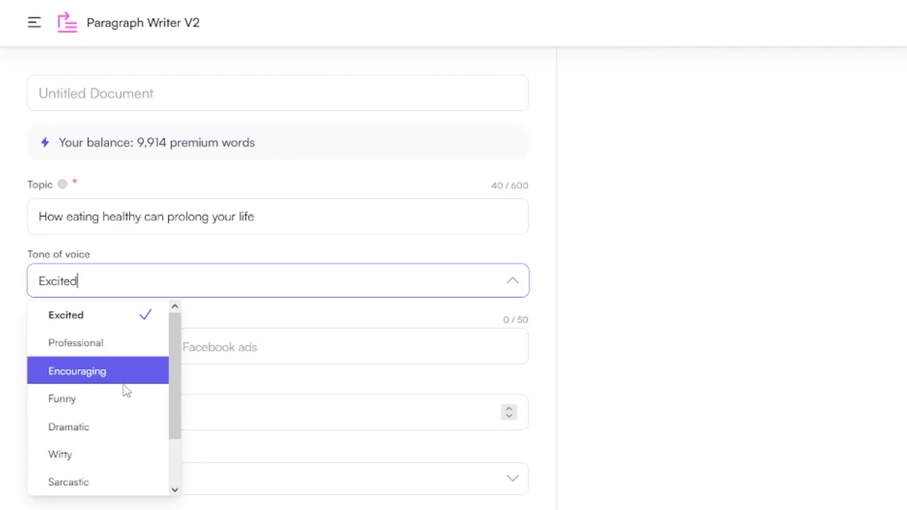
scroll(127, 407, "down", 2)
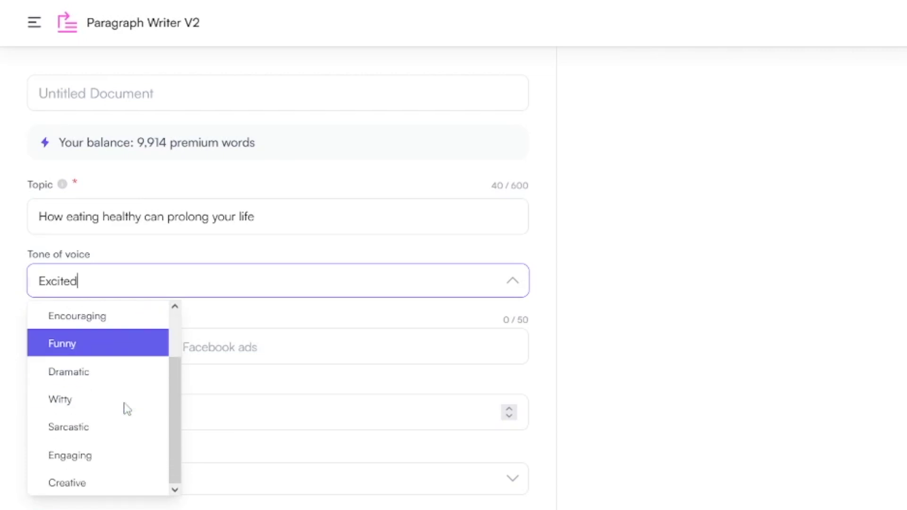
left_click(97, 456)
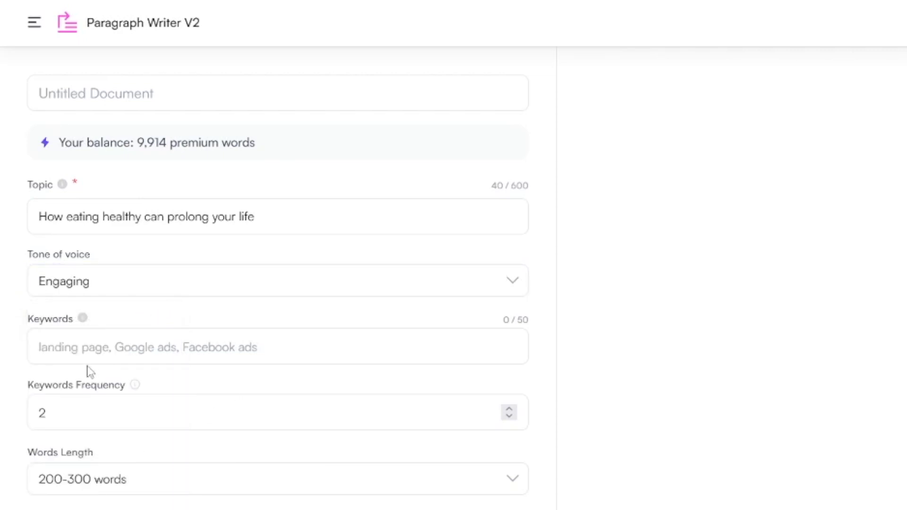
Set the paragraph length to 100-200 words
left_click(175, 343)
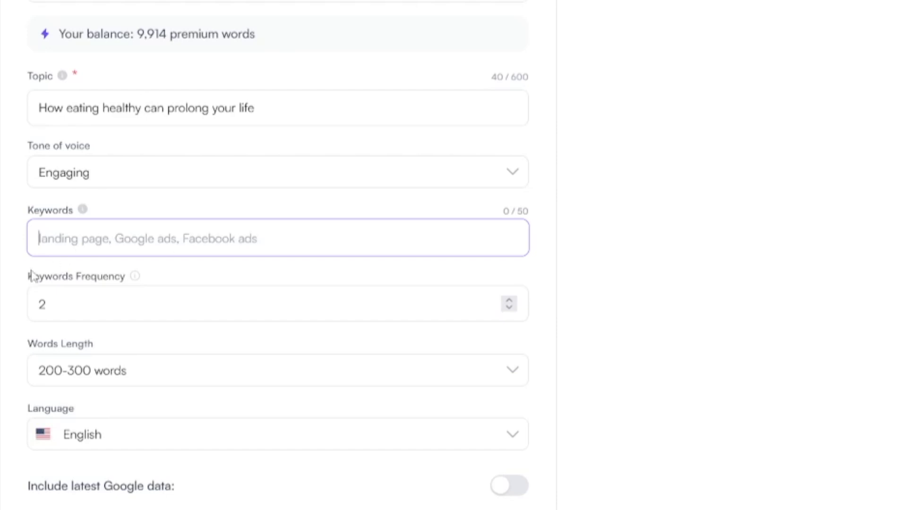
left_click_drag(28, 277, 126, 286)
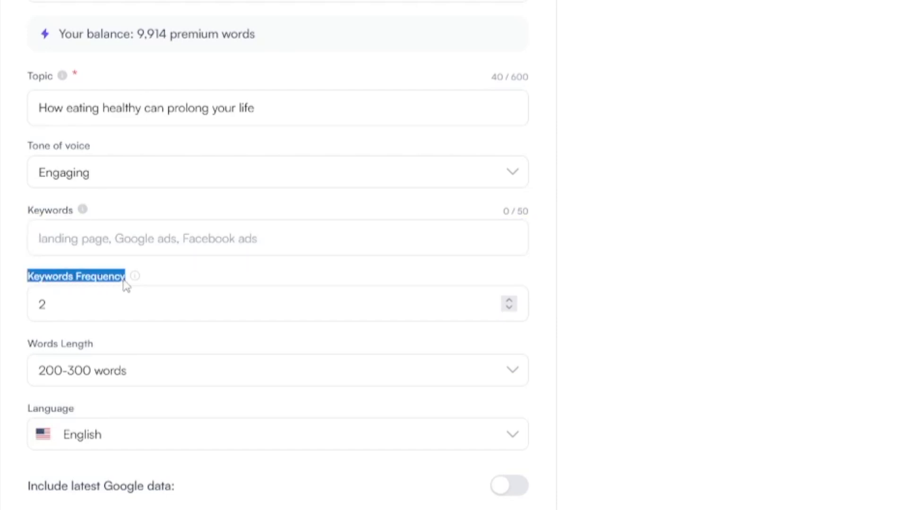
left_click(167, 275)
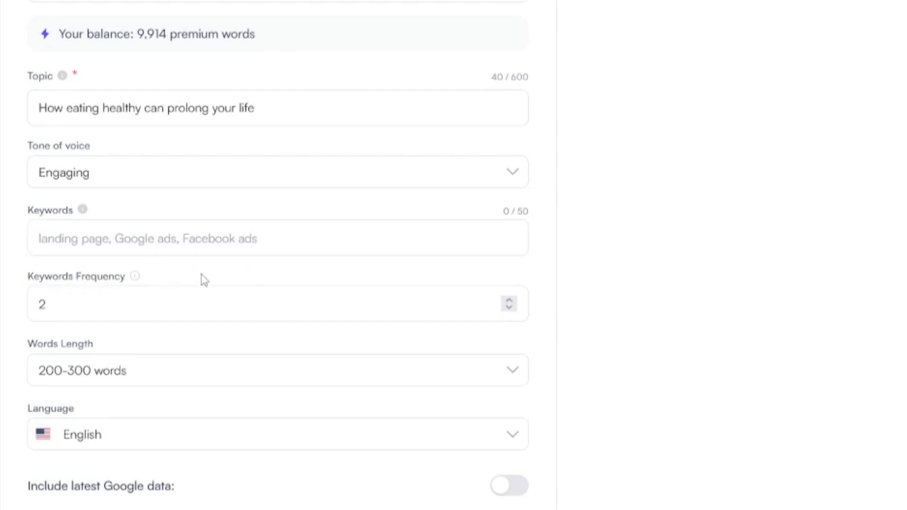
left_click(517, 267)
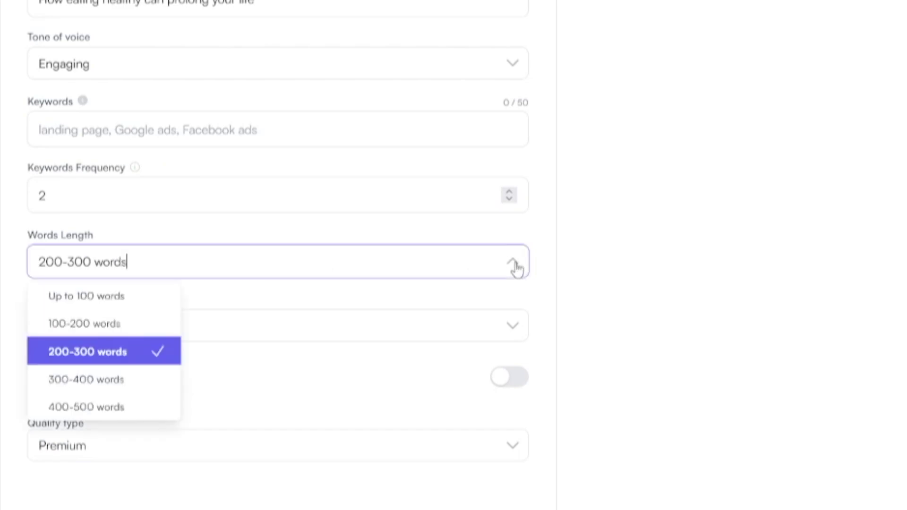
left_click(107, 330)
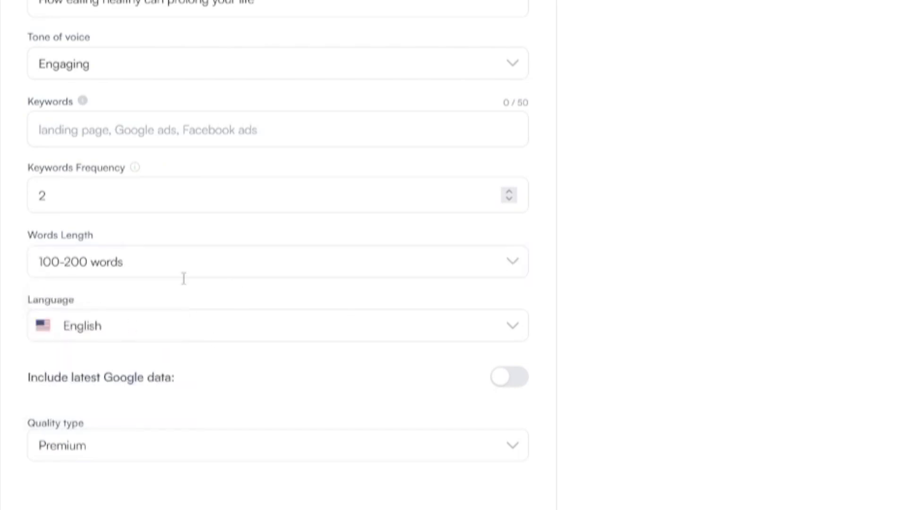
Keep English as the output language
left_click(514, 334)
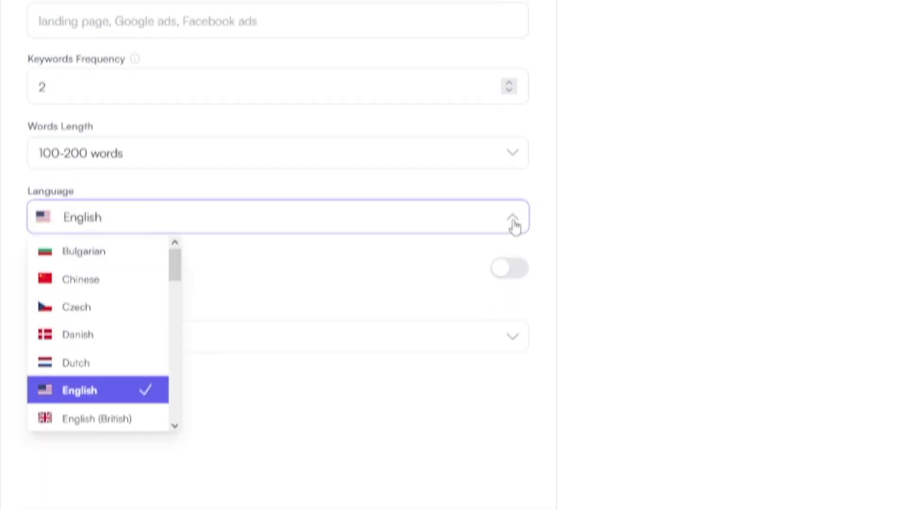
scroll(116, 315, "down", 10)
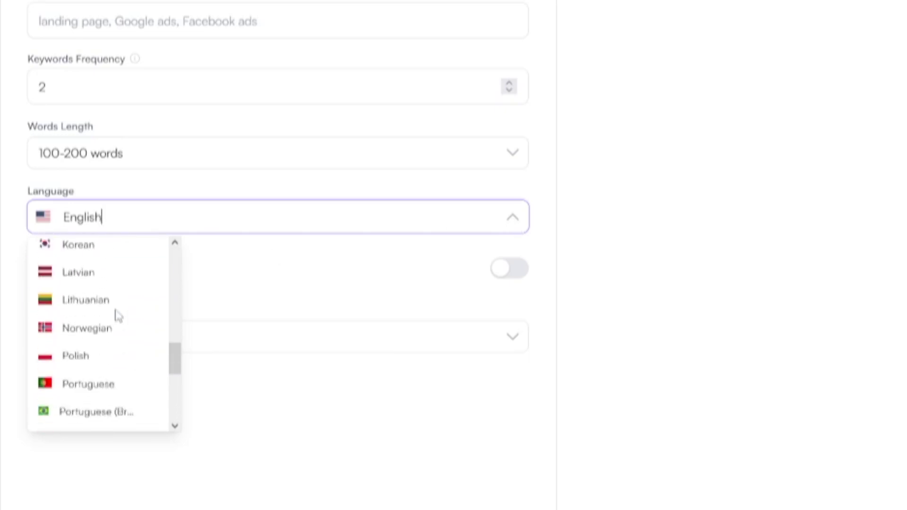
scroll(119, 316, "down", 2)
scroll(120, 336, "down", 4)
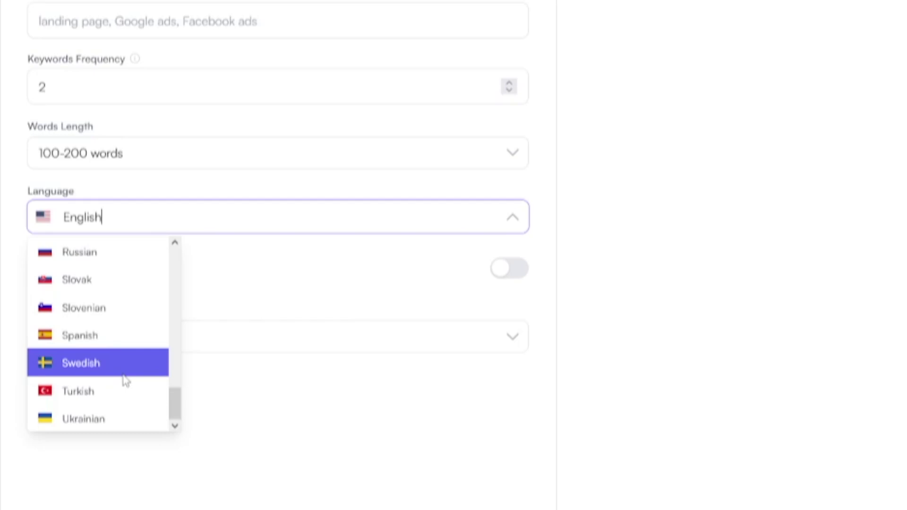
scroll(116, 373, "up", 5)
scroll(122, 370, "up", 5)
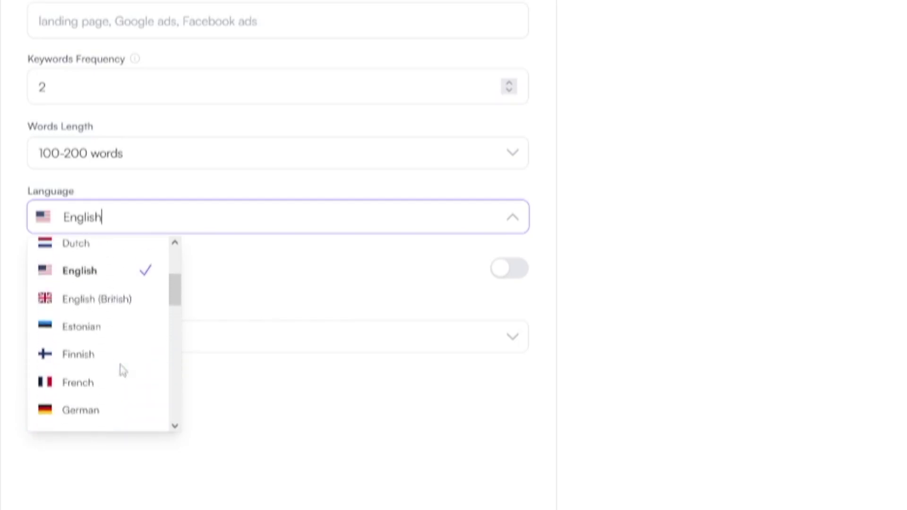
scroll(122, 370, "up", 4)
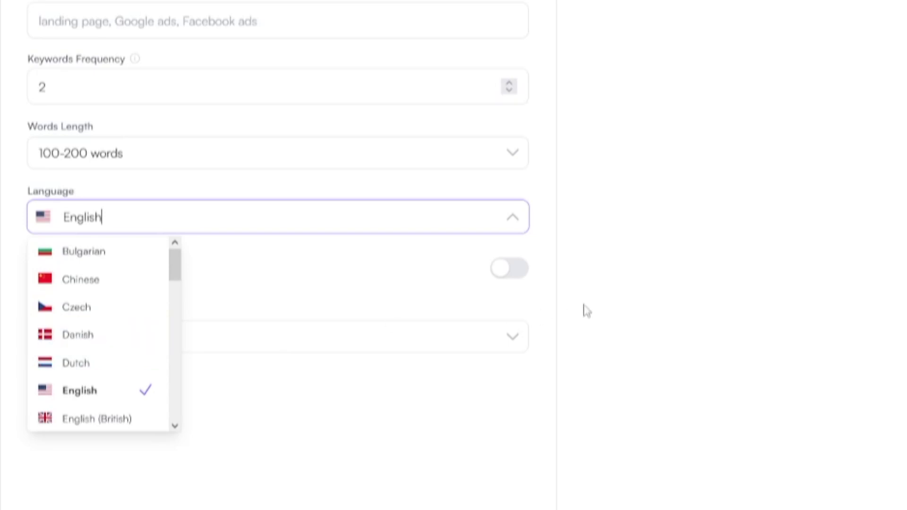
left_click(575, 226)
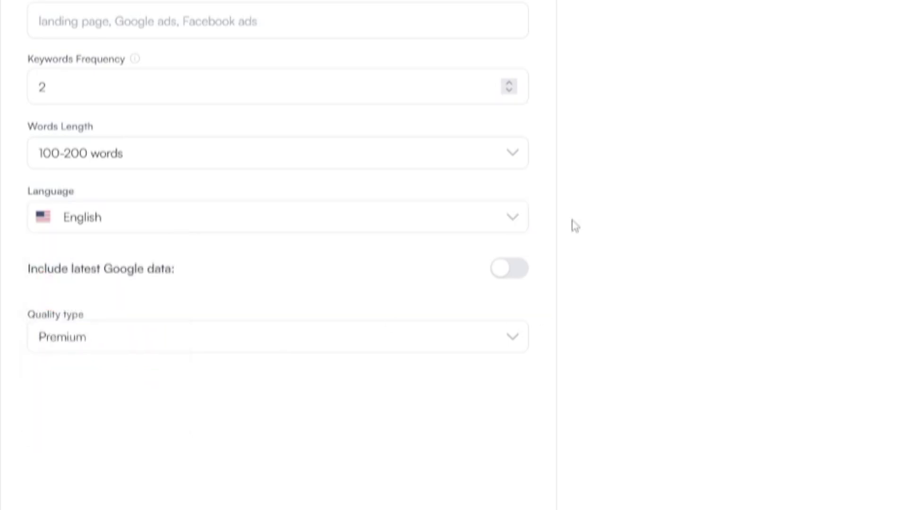
Leave Include latest Google data off and review the quality types
left_click(164, 275)
left_click(507, 279)
left_click(514, 344)
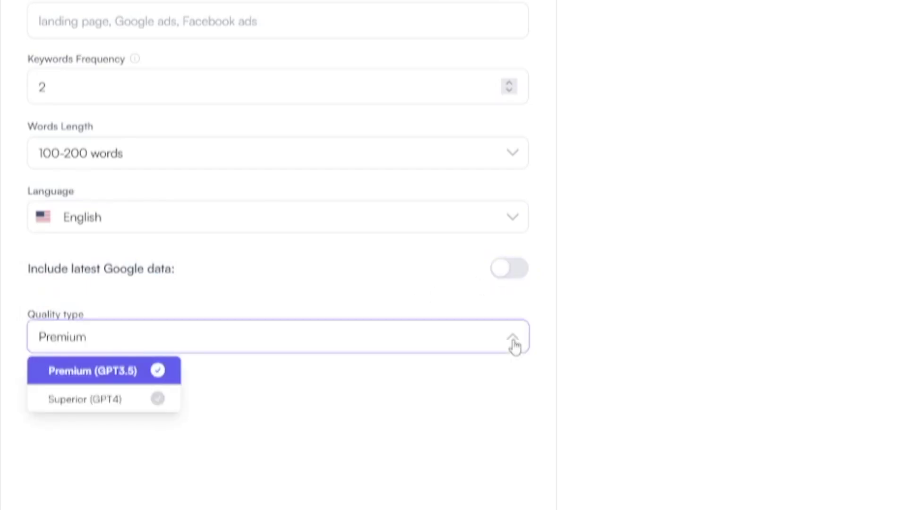
mouse_move(58, 379)
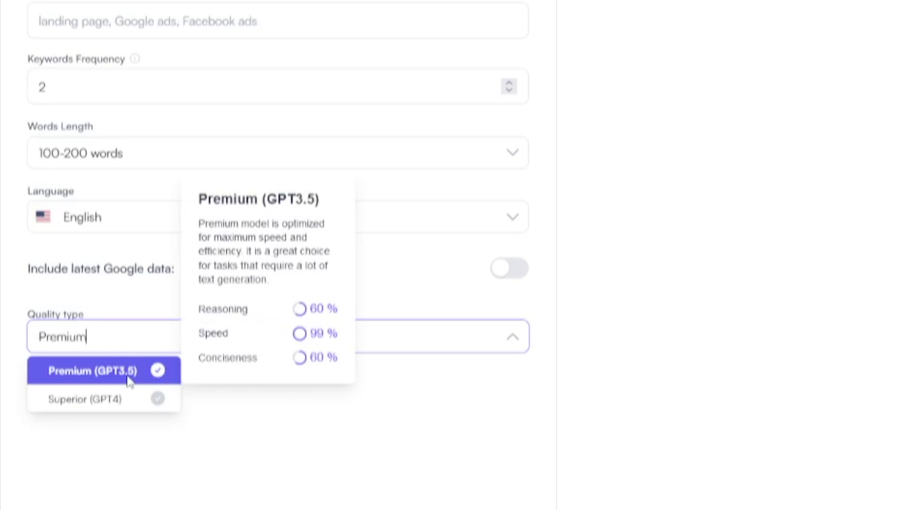
mouse_move(128, 400)
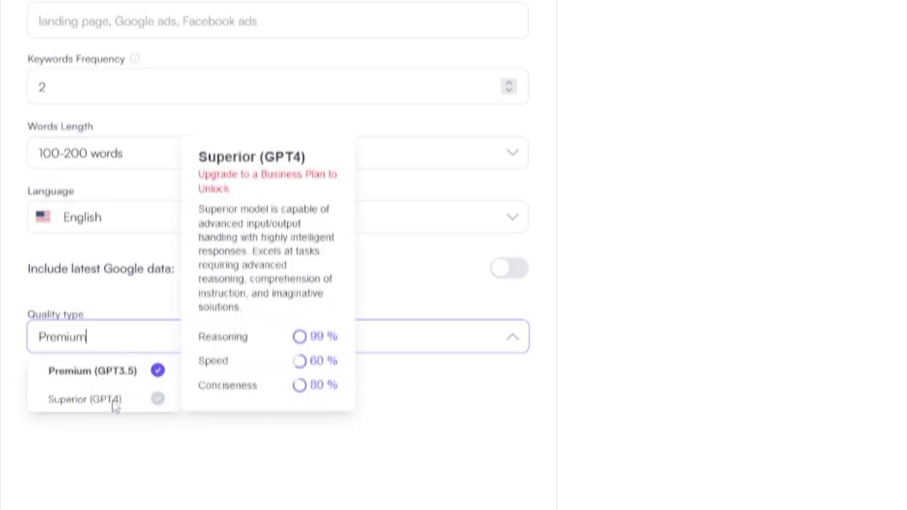
Keep Premium (GPT3.5) quality and generate the paragraph
left_click(125, 380)
scroll(239, 398, "down", 4)
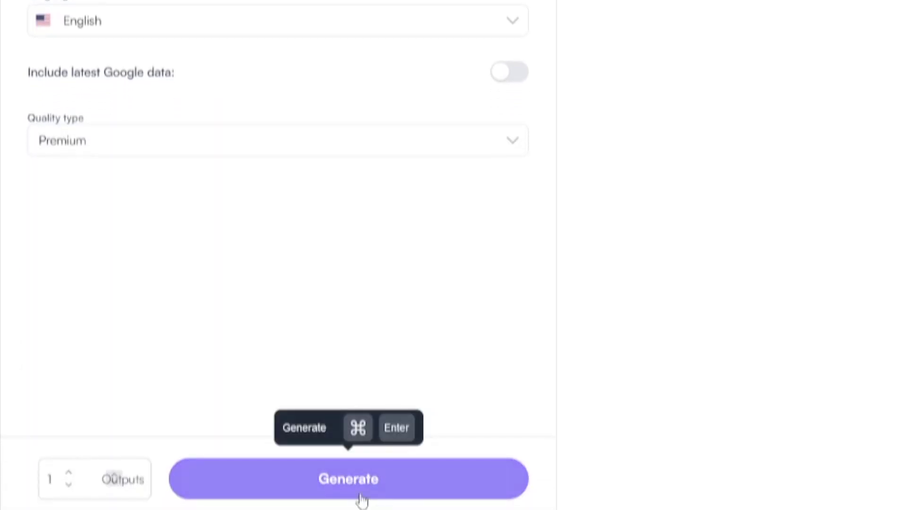
left_click(342, 491)
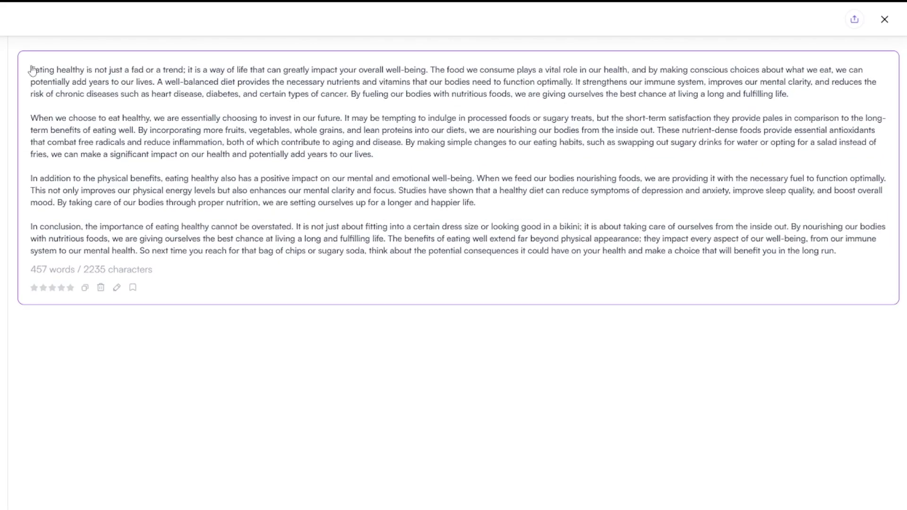
Select part of the 457-word result's first line, then deselect it
left_click_drag(106, 70, 428, 75)
left_click(449, 101)
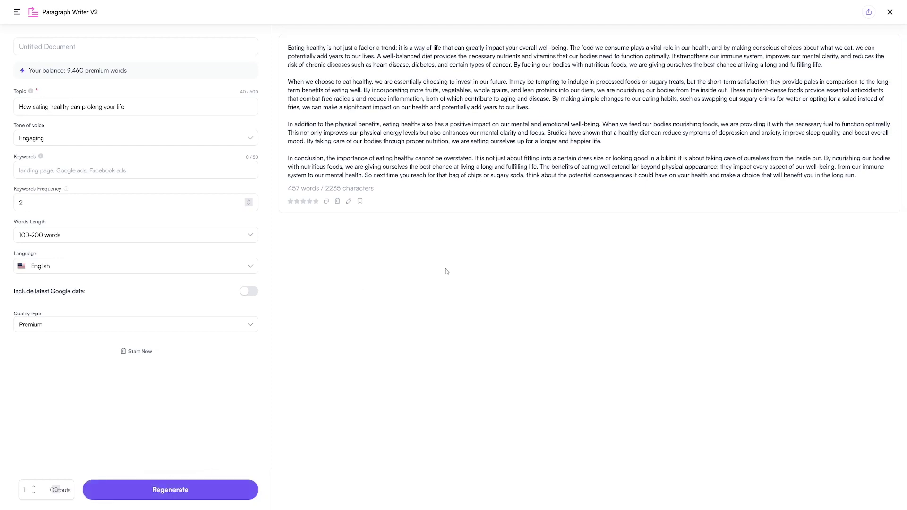
In AI Article Writer 4.0, enter topic 'Eating healthy prolongs your life' and keywords Diet, healthy, lifestyle, nutrition
left_click(17, 12)
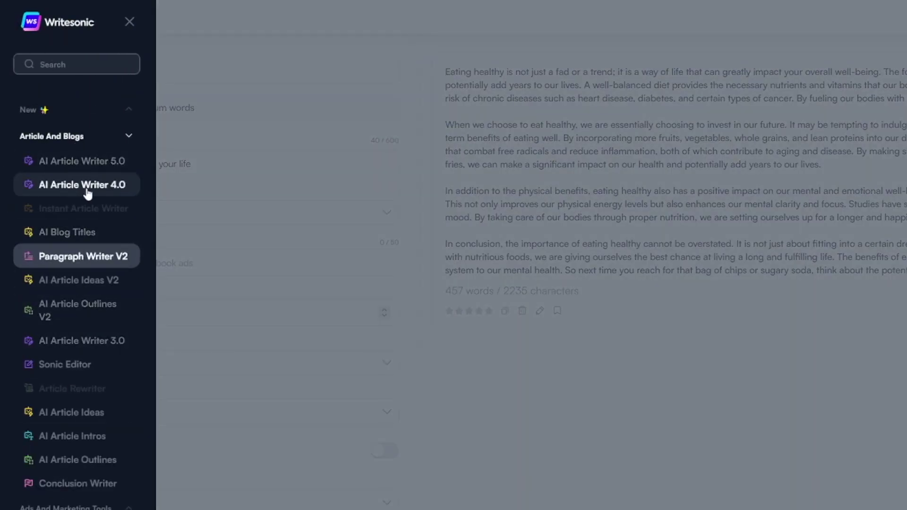
left_click(66, 189)
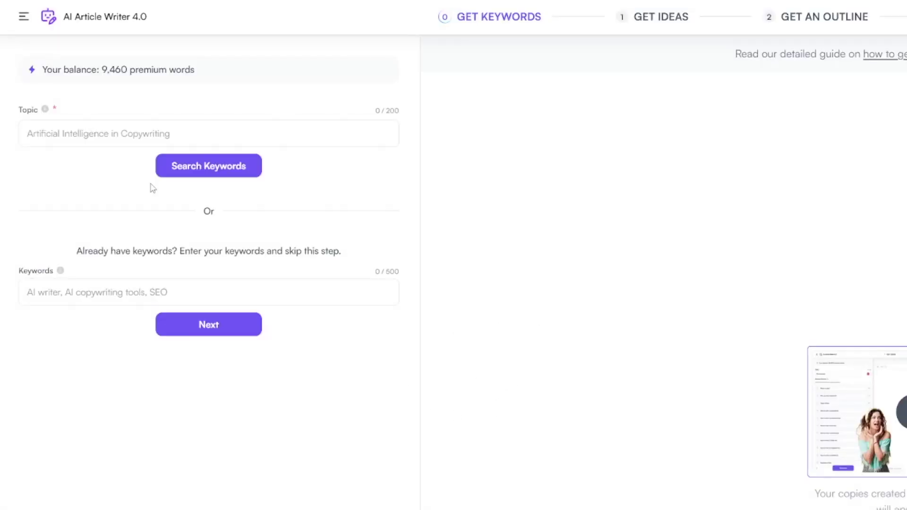
left_click(162, 137)
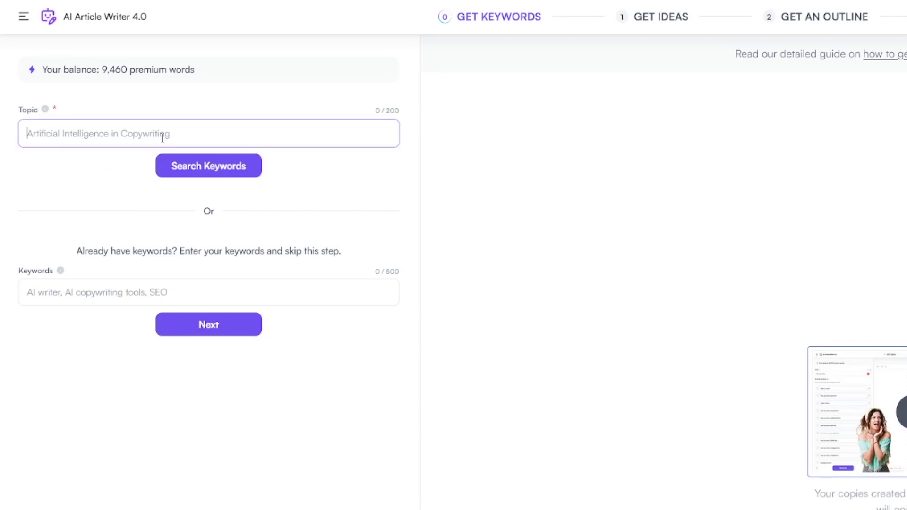
type("Eating healthy prolongs your life")
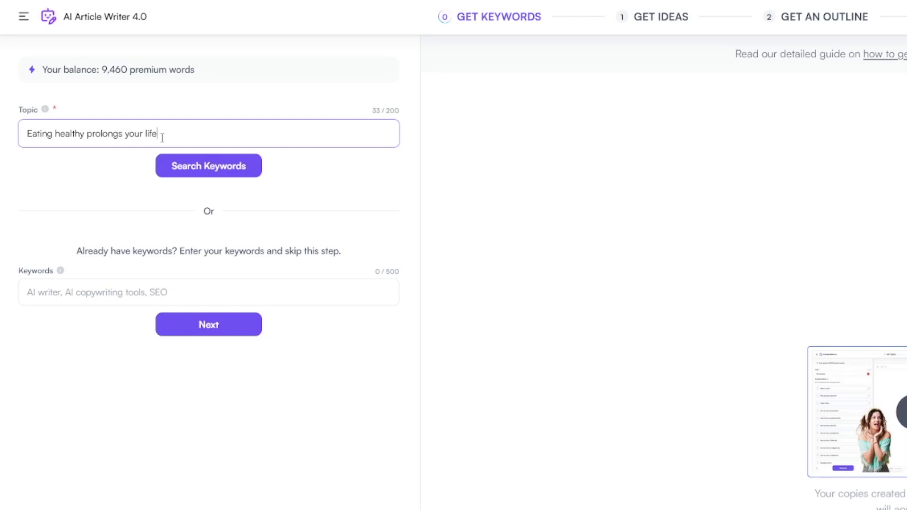
left_click(116, 292)
type("Diet, healthy, life")
type("style, nutrition")
left_click(129, 321)
Move to the ideas step and generate article title ideas
left_click(208, 329)
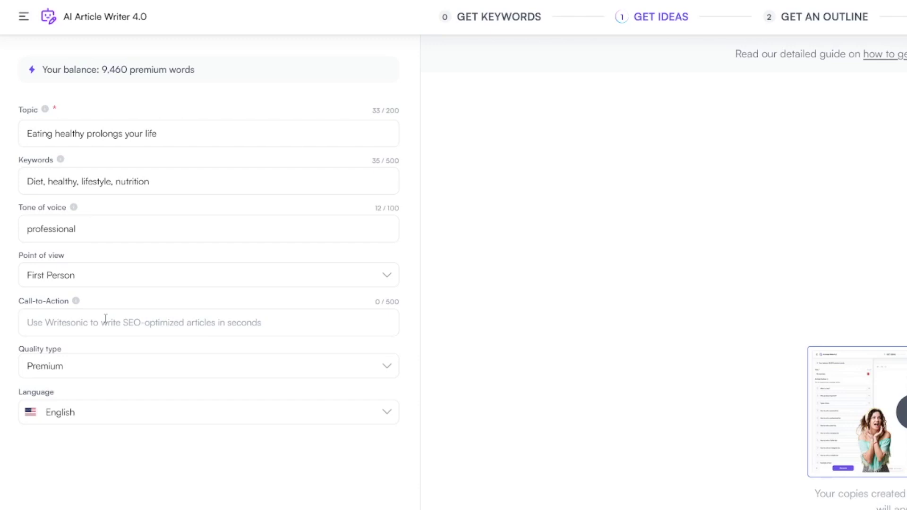
left_click(274, 509)
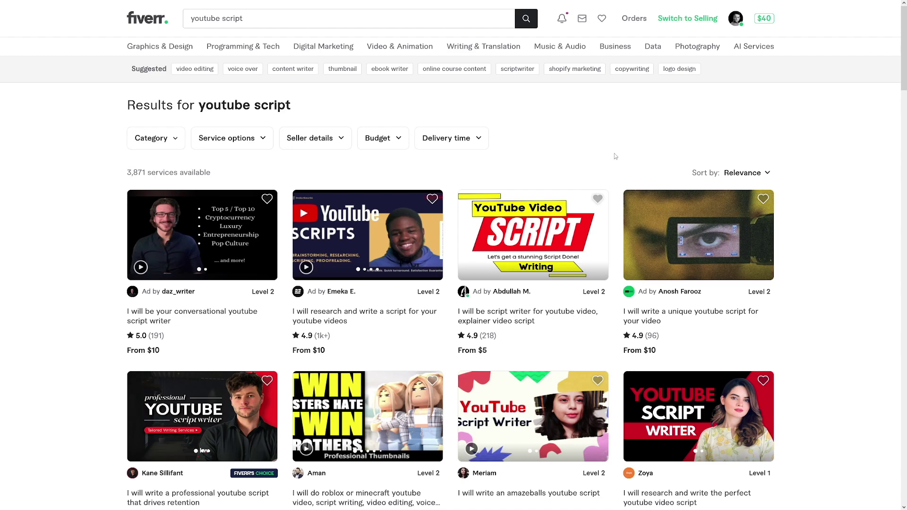
scroll(616, 157, "down", 5)
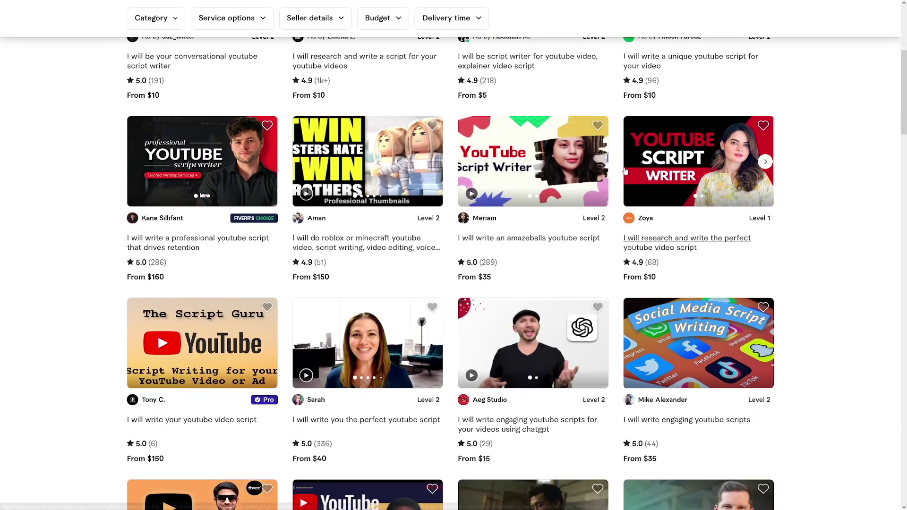
scroll(622, 173, "down", 4)
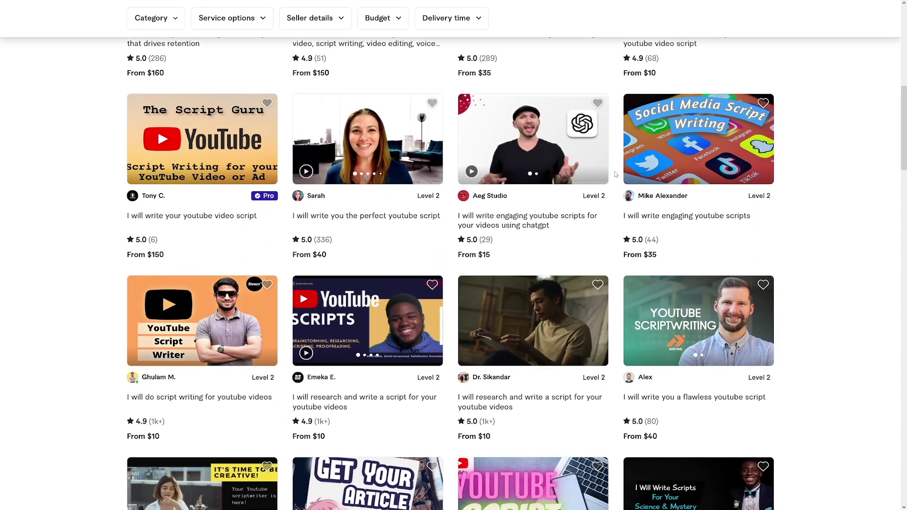
scroll(616, 175, "down", 2)
scroll(616, 175, "down", 2)
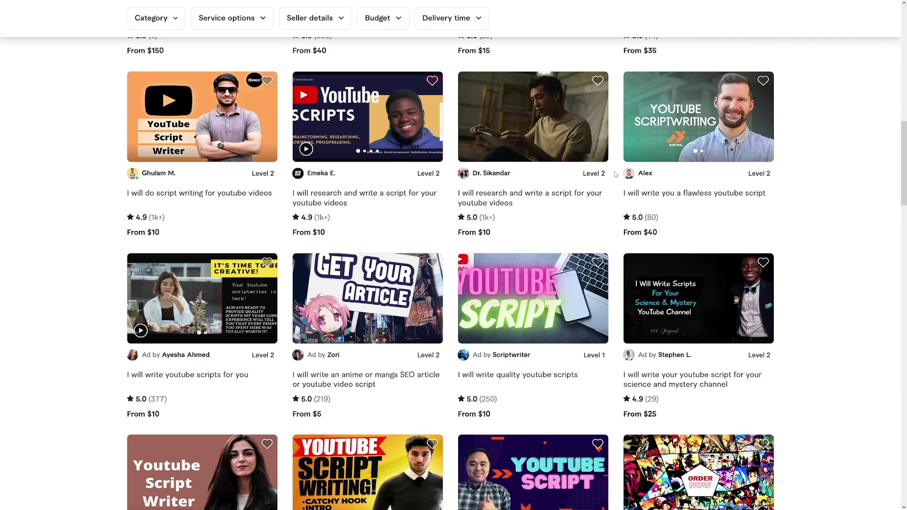
scroll(616, 175, "down", 3)
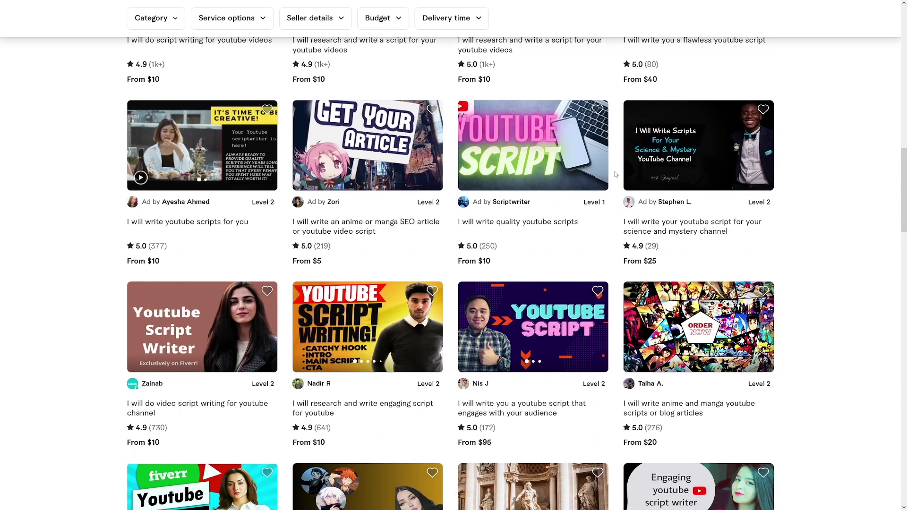
scroll(616, 175, "down", 4)
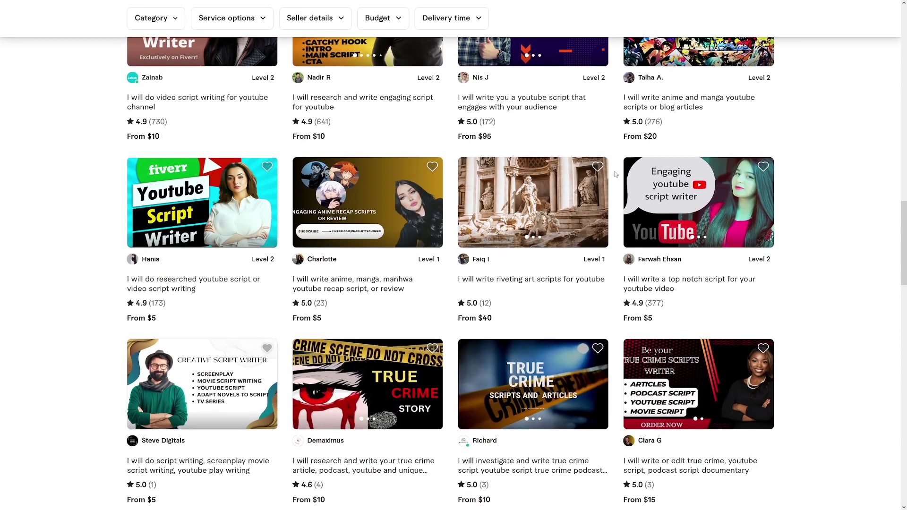
scroll(616, 174, "down", 3)
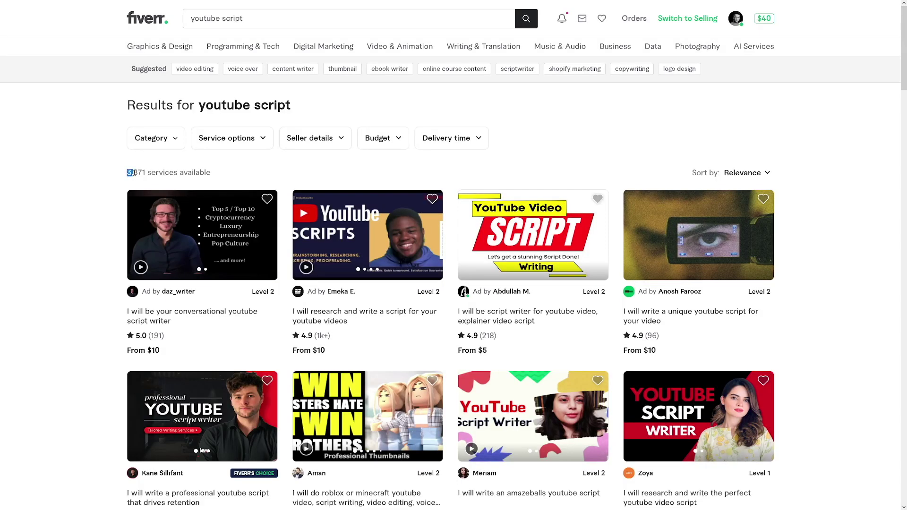
left_click_drag(134, 172, 211, 174)
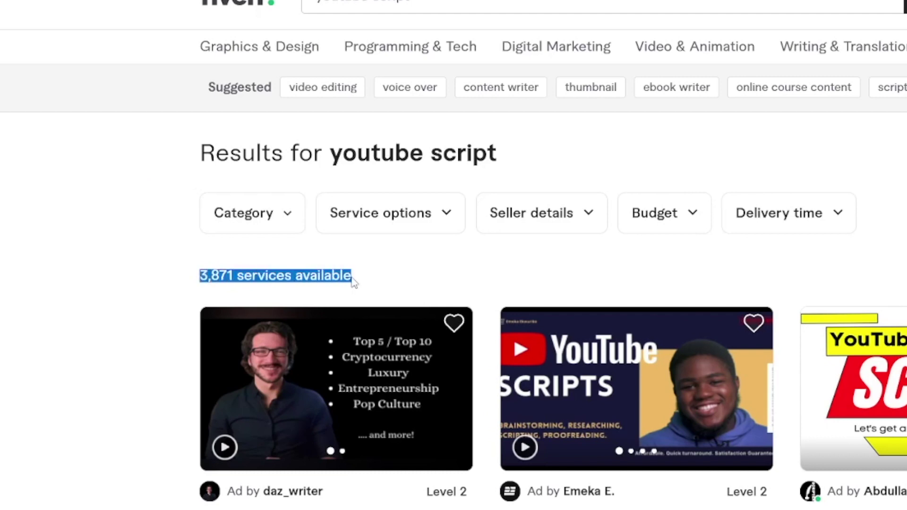
left_click(355, 280)
mouse_move(278, 59)
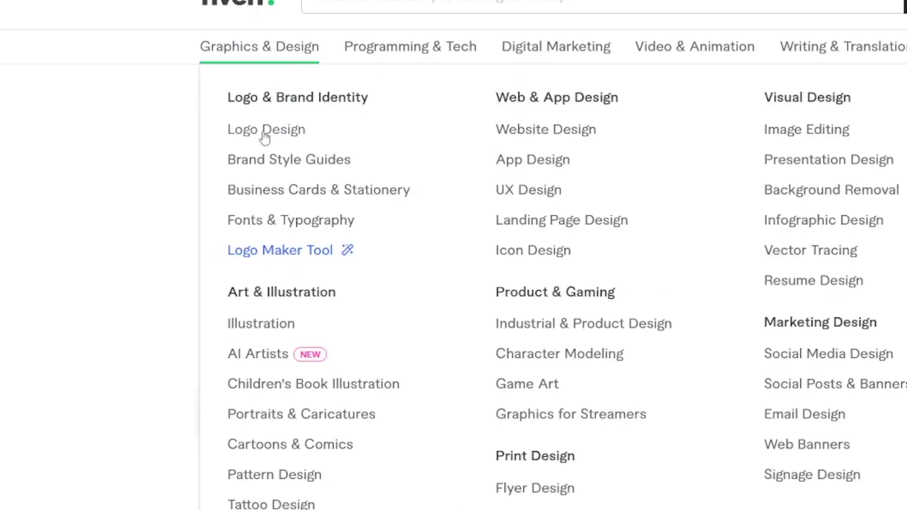
left_click(264, 135)
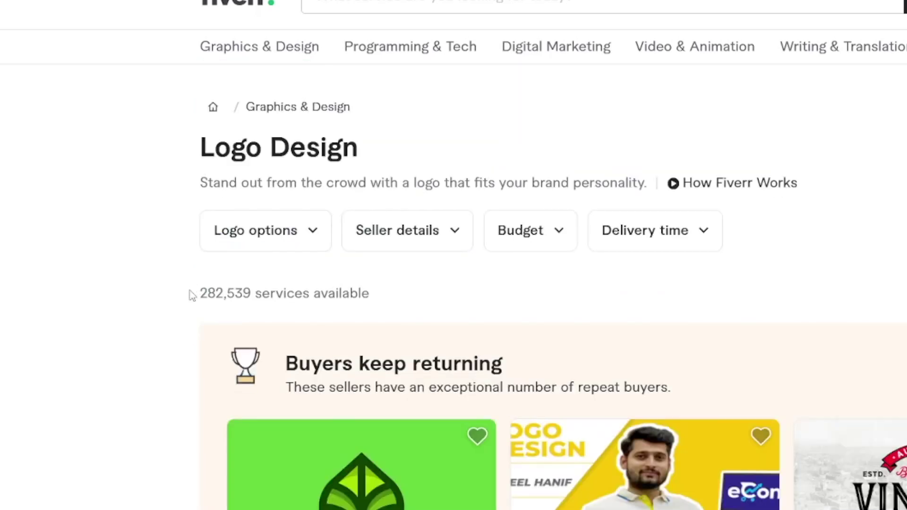
left_click_drag(192, 295, 381, 297)
left_click(561, 295)
key("alt+Left")
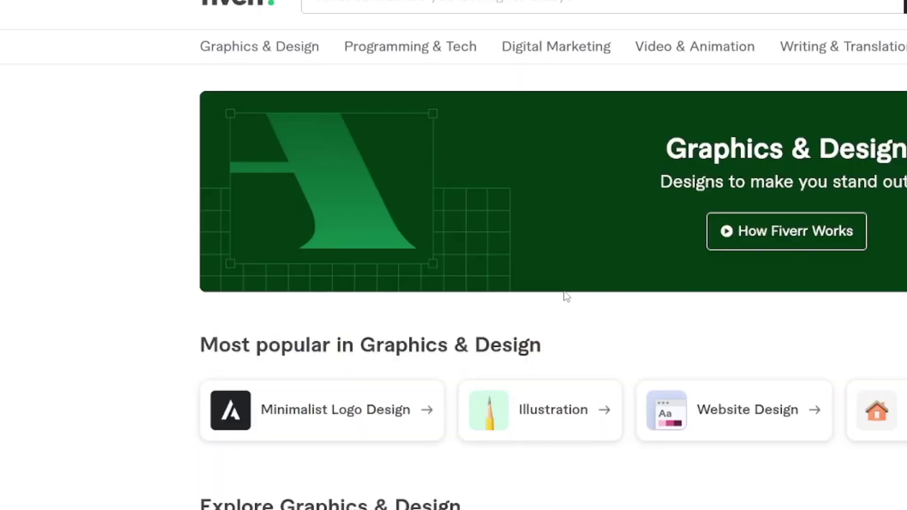
key("alt+Left")
left_click_drag(196, 277, 274, 275)
left_click(371, 283)
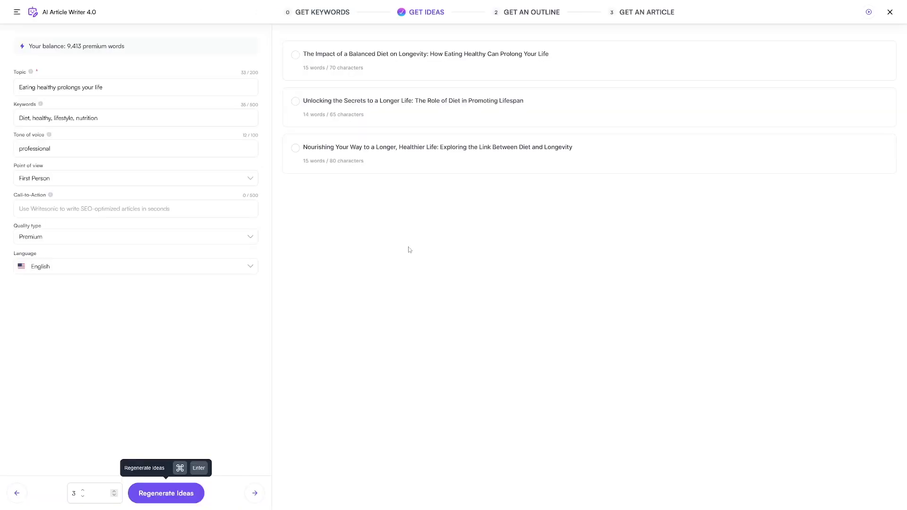
Use the second idea, about diet promoting lifespan, as the title and generate outlines
left_click(357, 109)
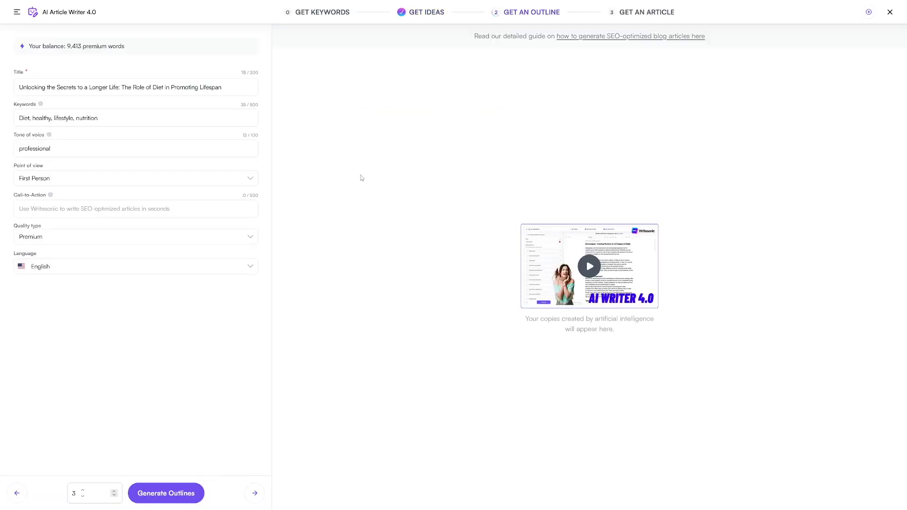
left_click(157, 496)
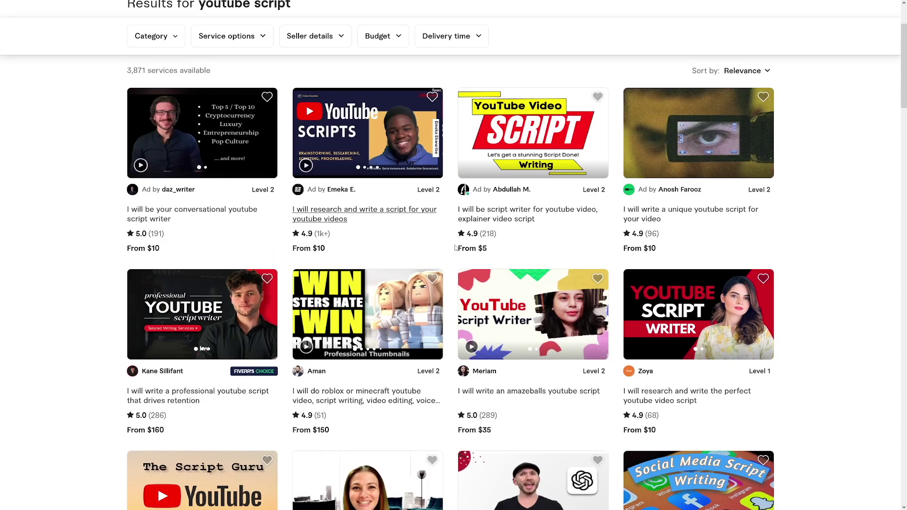
scroll(322, 248, "down", 5)
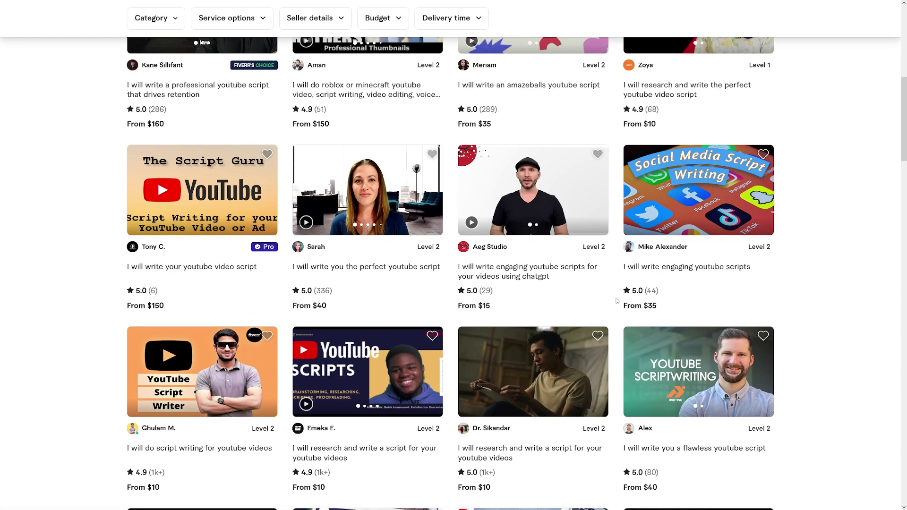
scroll(617, 300, "down", 3)
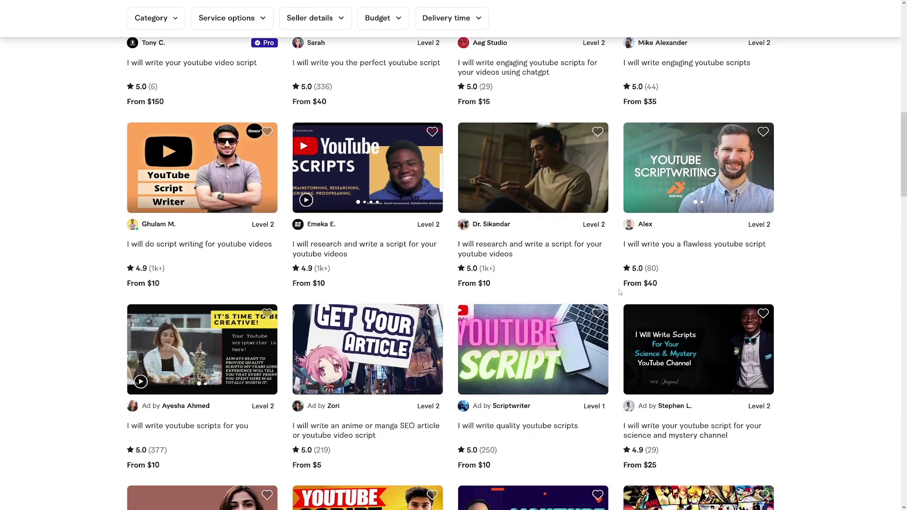
scroll(620, 293, "down", 3)
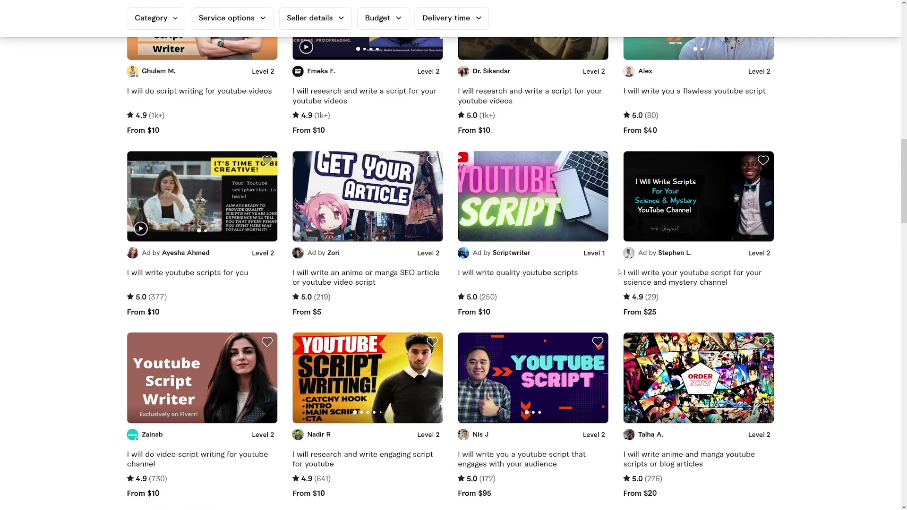
scroll(619, 273, "up", 8)
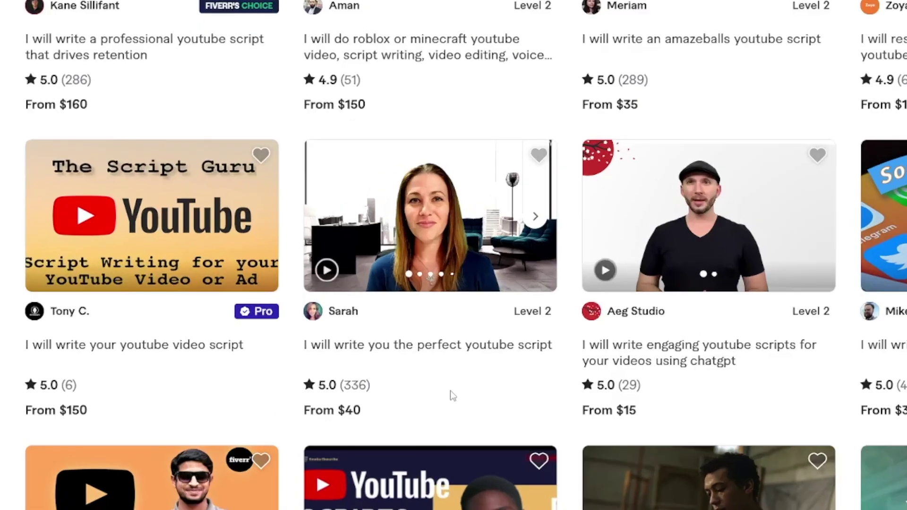
scroll(452, 396, "up", 2)
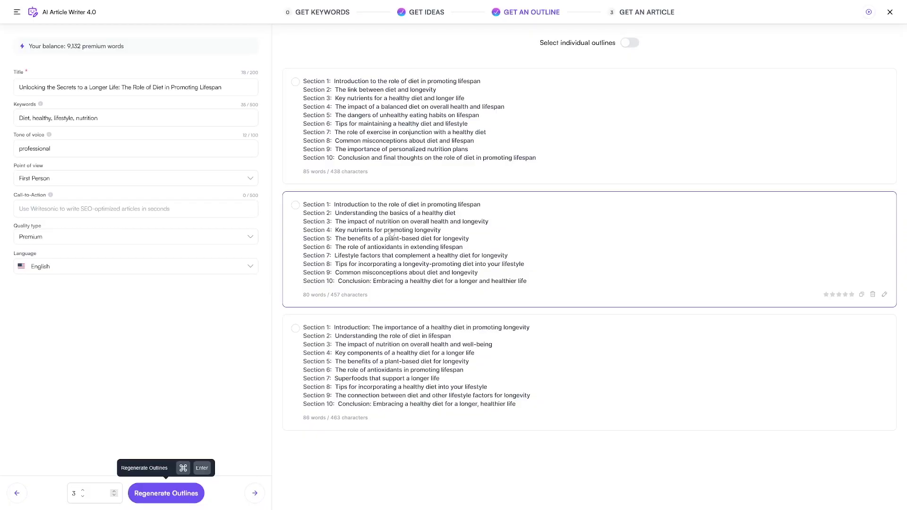
Choose the second outline, with ten diet-and-longevity sections, for the article
left_click(391, 232)
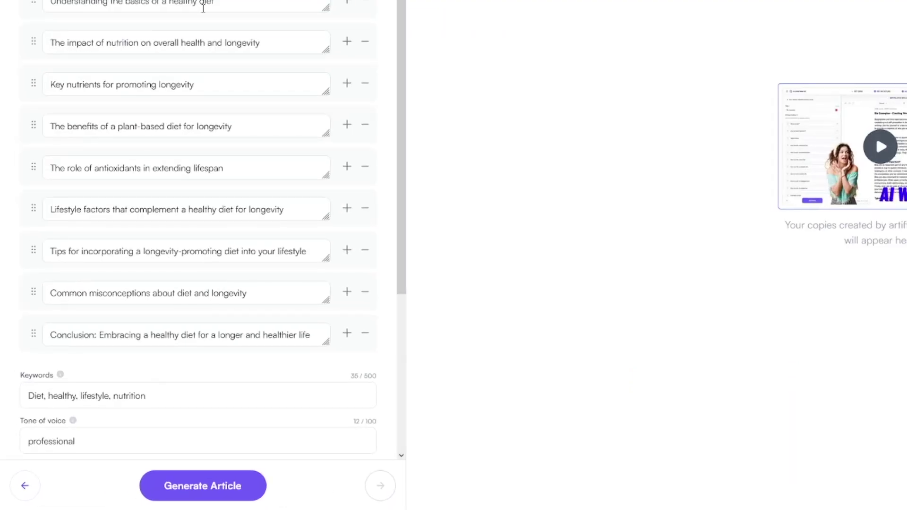